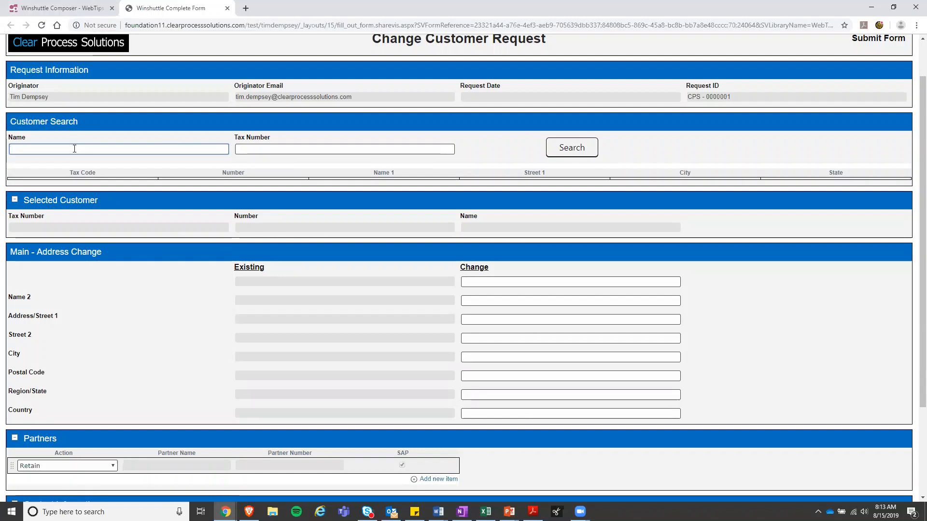
Search for customers by the name "cps" and select CPS Digital Transformation.
type("cps")
left_click(581, 154)
left_click(578, 155)
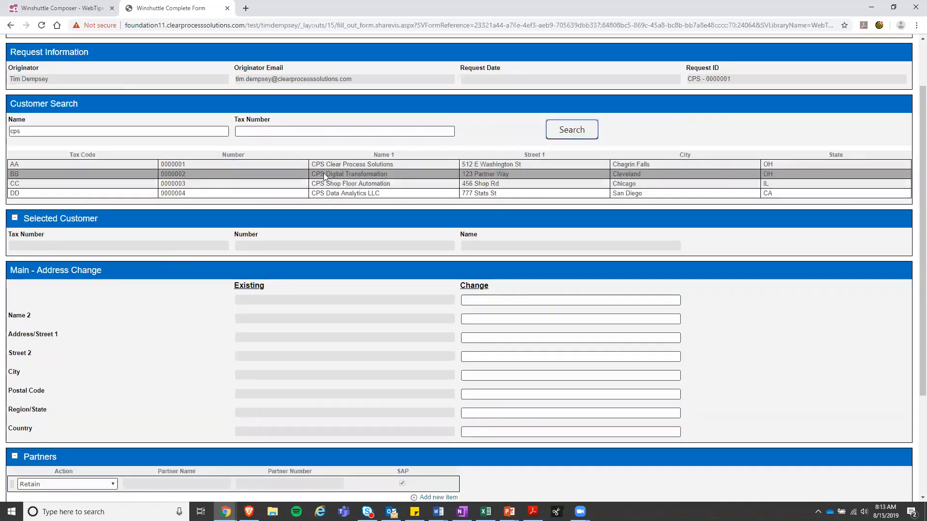
left_click(363, 174)
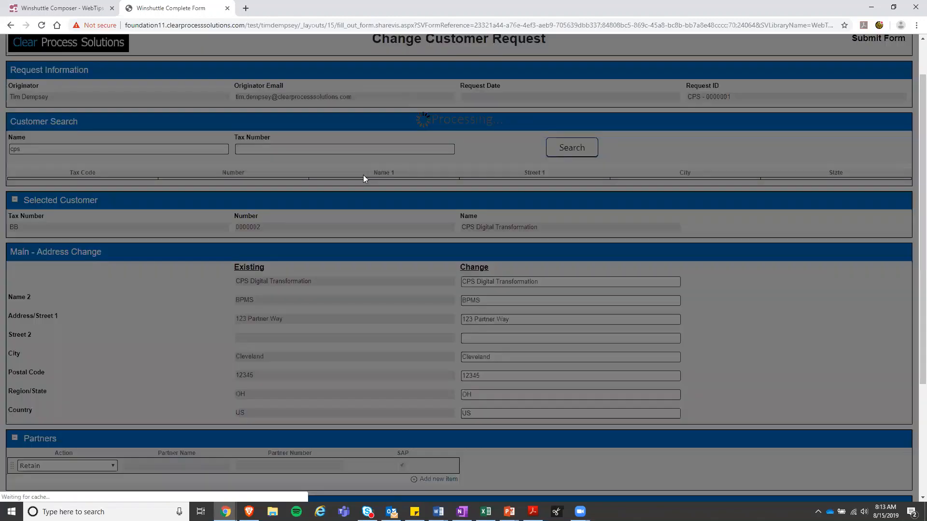
Change the customer's first name line in the Main - Address Change section to "CPS Digital Transformationers".
scroll(338, 171, "down", 1)
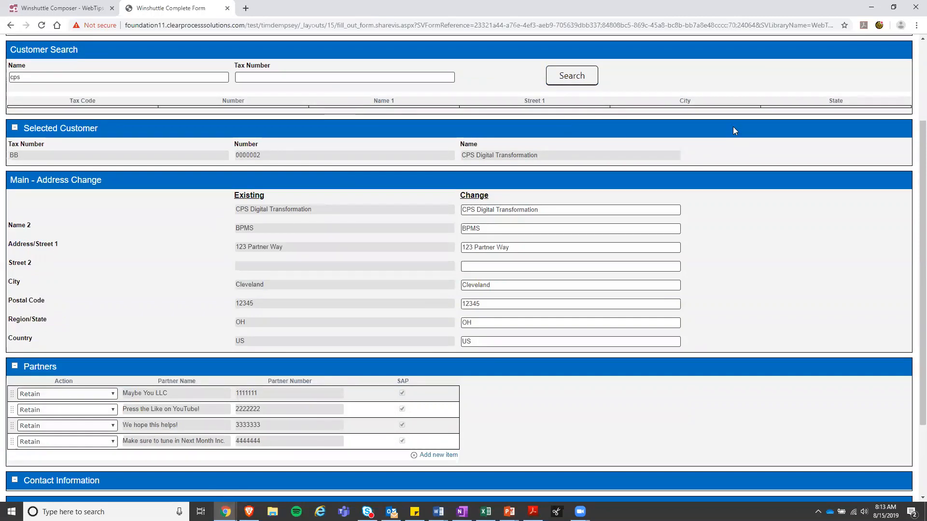
scroll(707, 149, "down", 1)
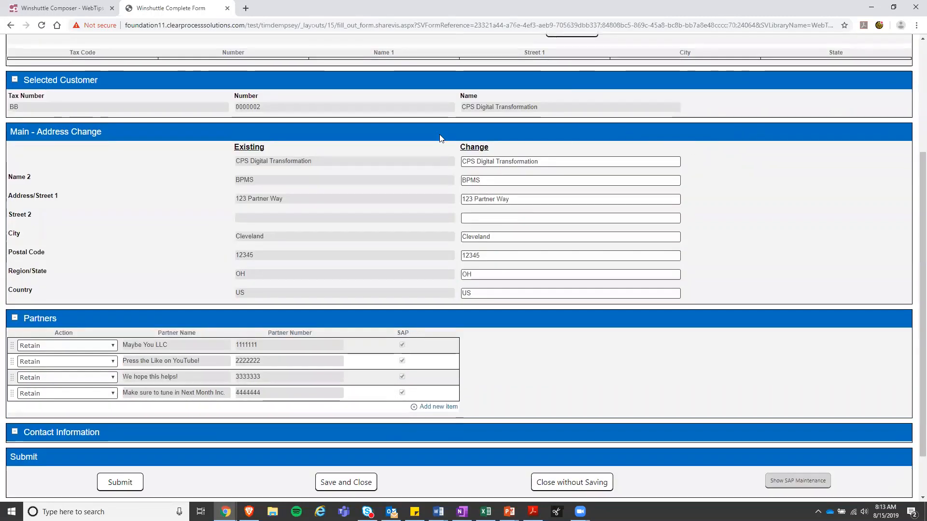
scroll(405, 136, "down", 1)
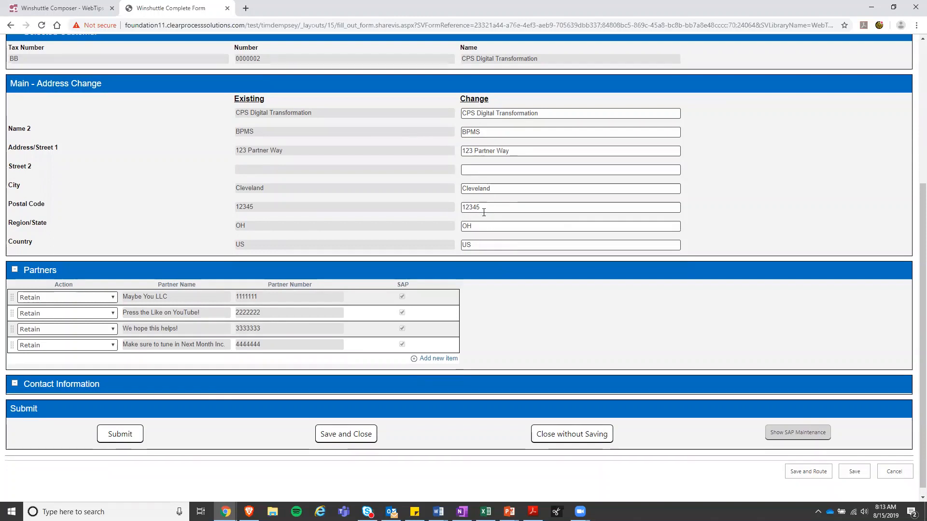
left_click(550, 118)
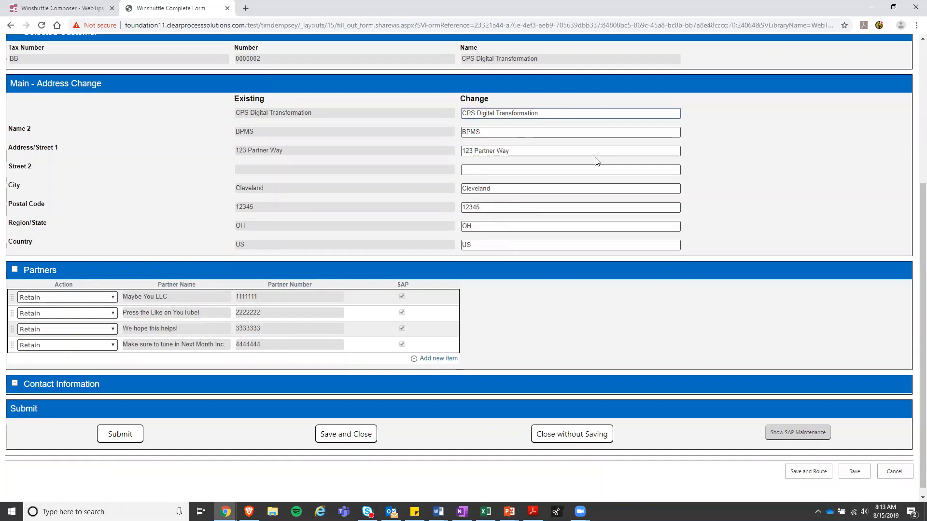
type("ers")
key("Tab")
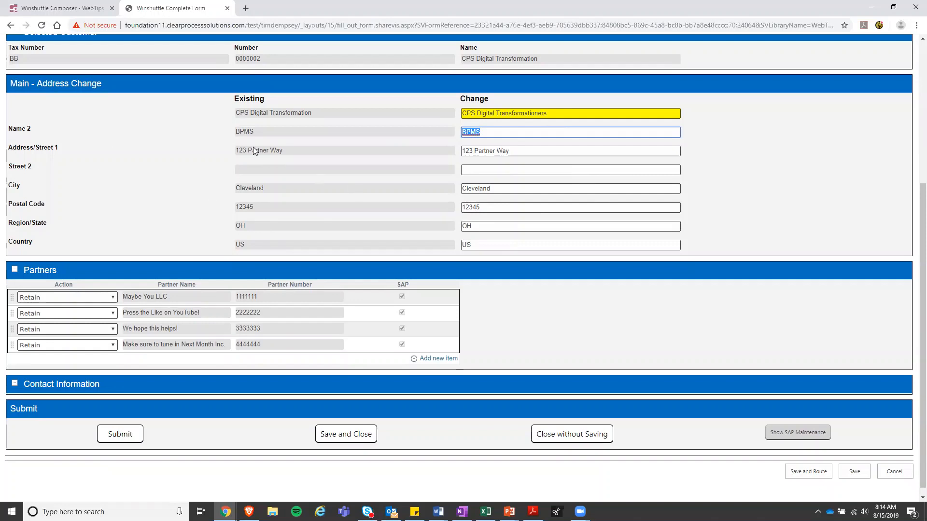
Set the action for the partner Maybe You LLC to Delete.
scroll(288, 182, "down", 1)
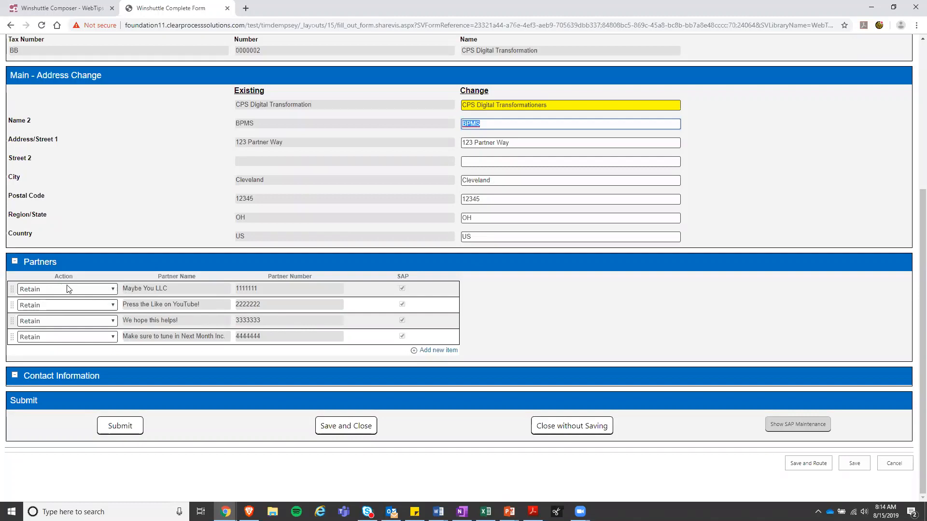
left_click(111, 289)
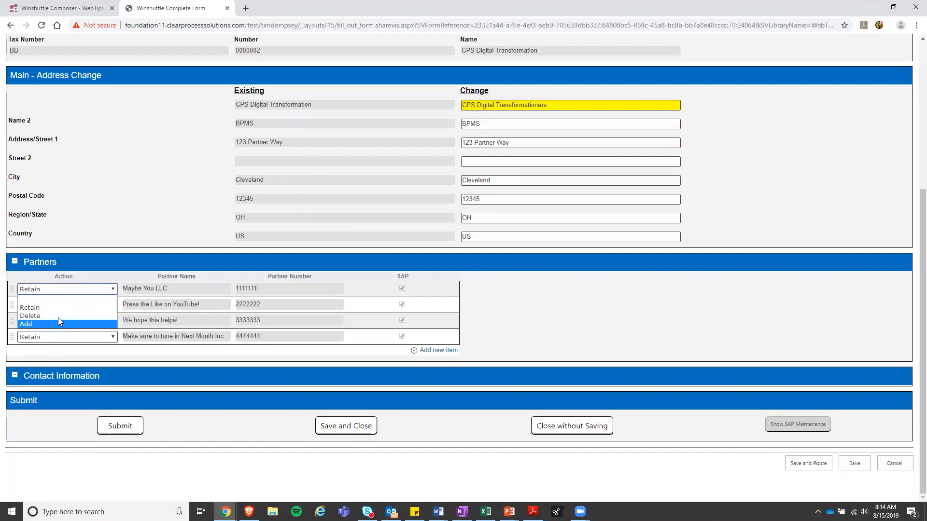
left_click(58, 319)
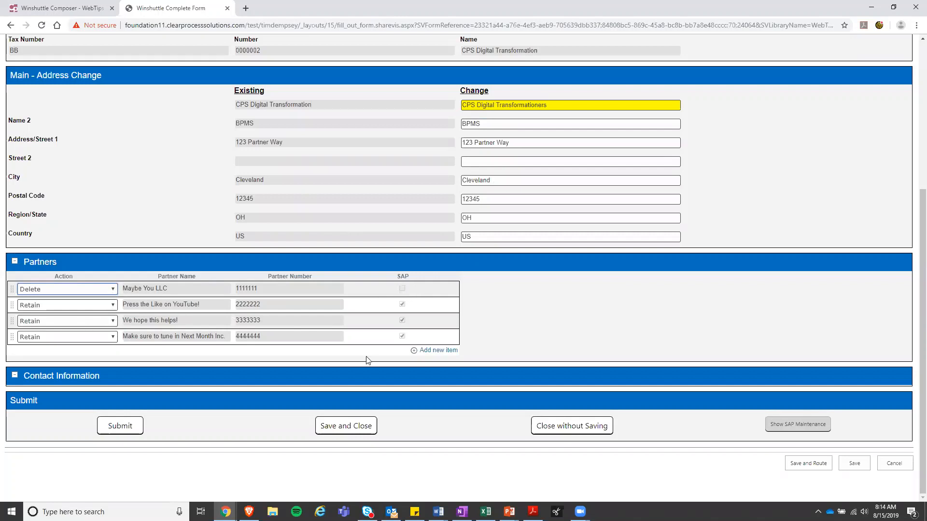
Add a new partner row with the action Add, the partner name "WebTips 2019" and its partner number.
left_click(428, 351)
left_click(78, 345)
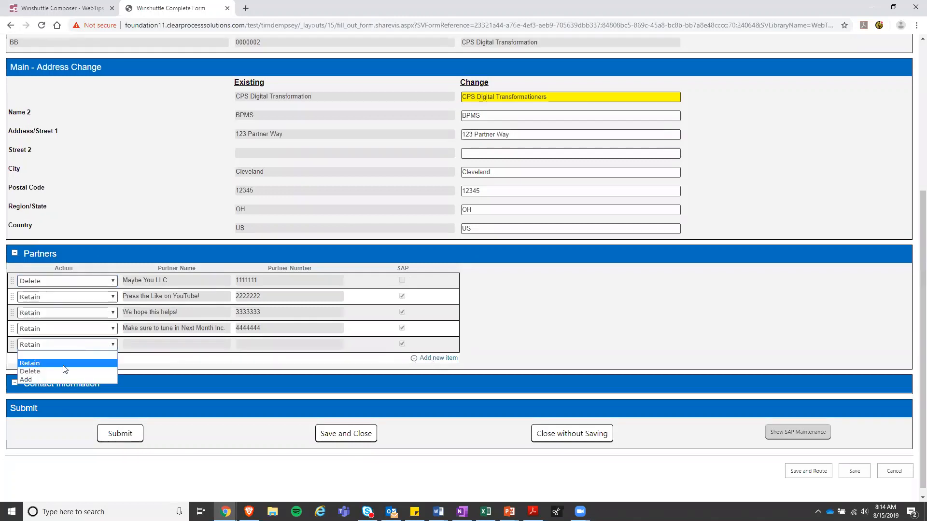
left_click(50, 379)
left_click(138, 343)
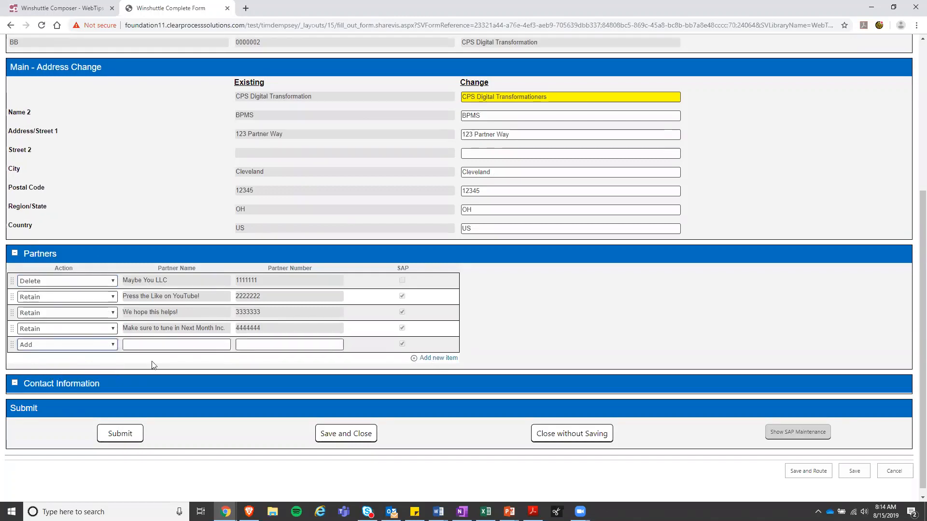
left_click(124, 347)
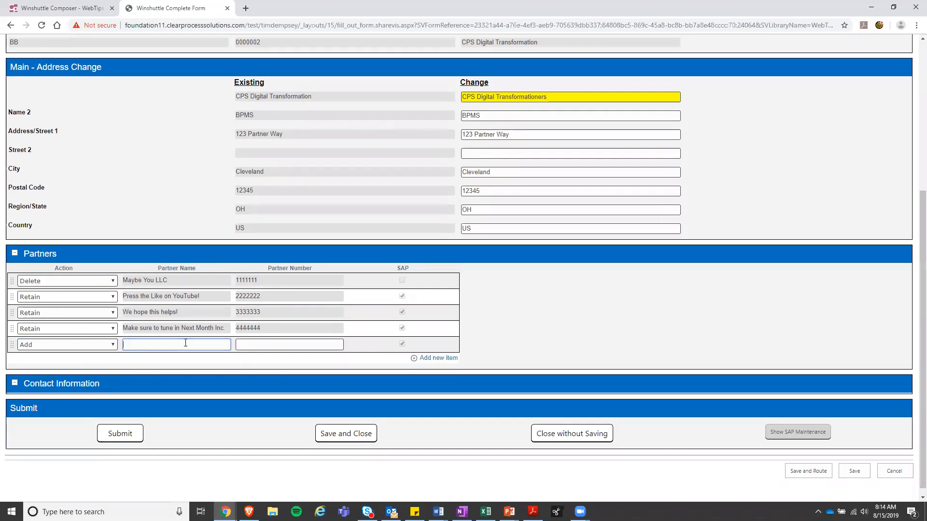
type("WebTips 2019")
key("Tab")
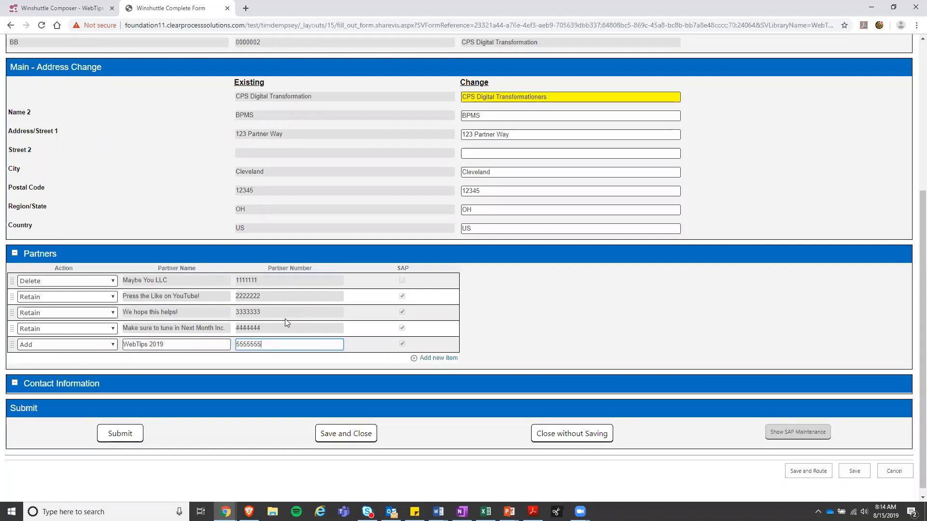
Submit the customer change request after checking the form entries.
scroll(348, 351, "up", 1)
scroll(348, 347, "down", 1)
left_click(137, 436)
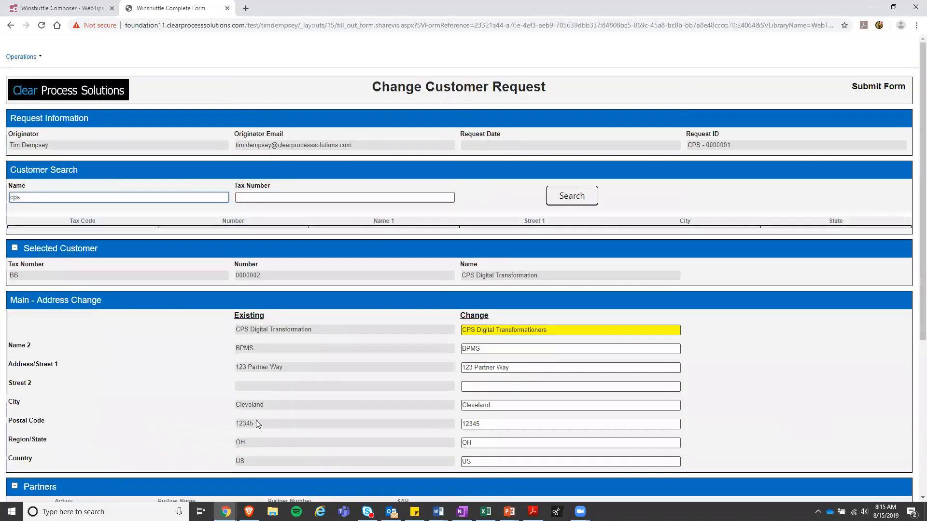
Show the SAP maintenance section of the request form.
scroll(256, 420, "down", 5)
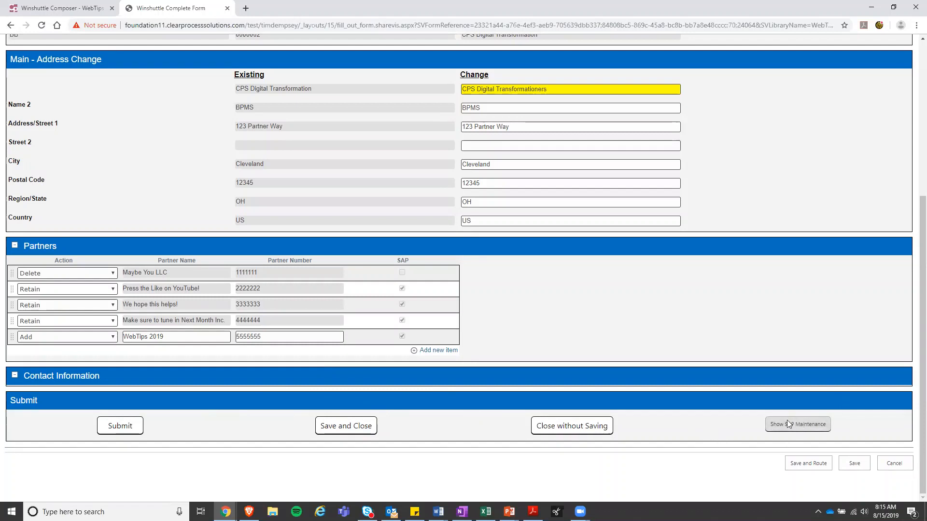
left_click(802, 424)
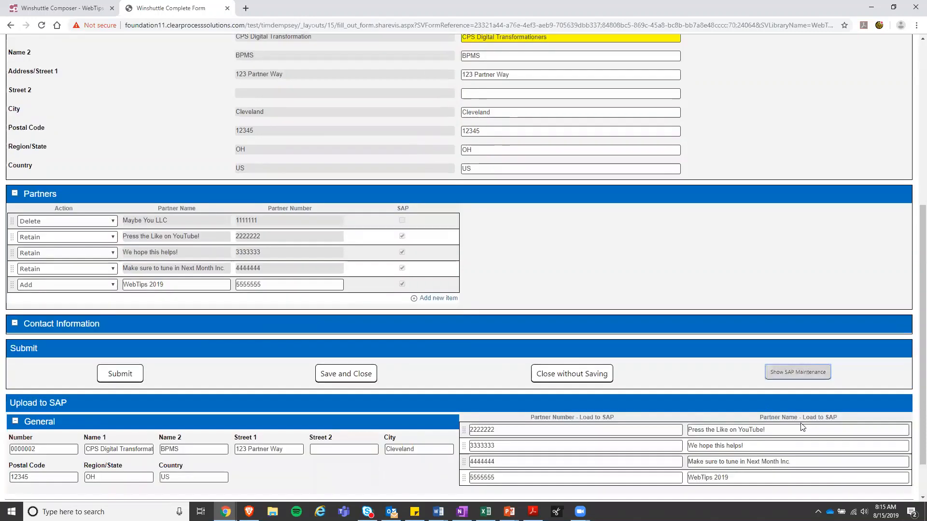
scroll(259, 394, "down", 1)
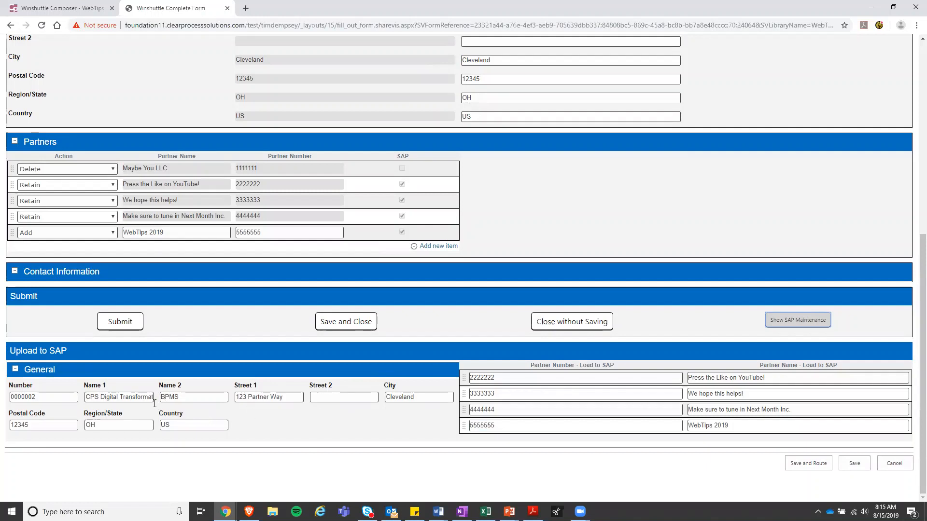
Examine the full Name 1 value in Upload to SAP and compare the upload data with the address changes and partner actions.
left_click_drag(138, 397, 166, 399)
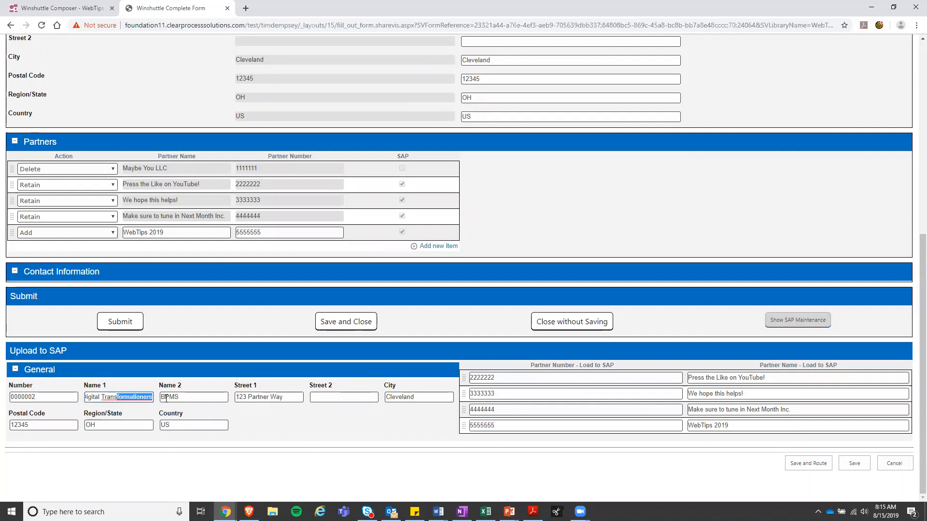
left_click(141, 398)
left_click_drag(100, 397, 156, 399)
left_click(196, 392)
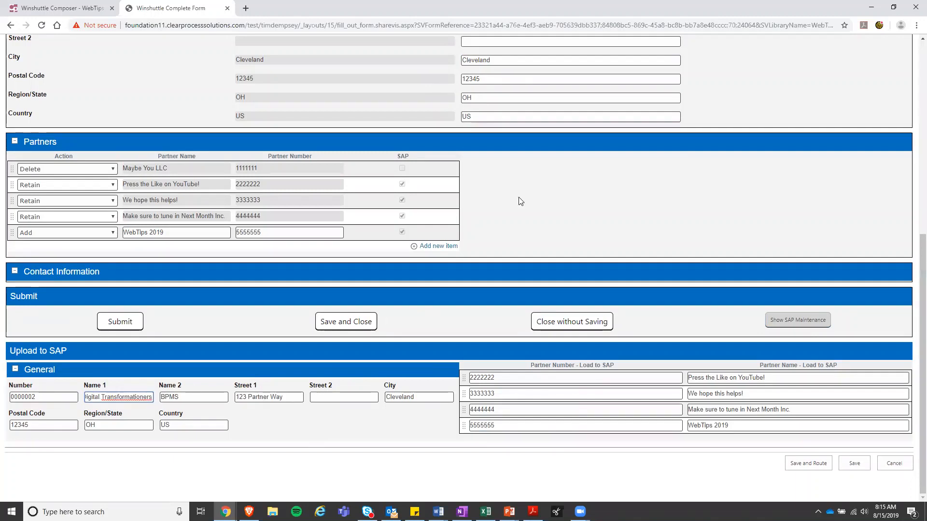
scroll(520, 201, "up", 2)
scroll(318, 319, "down", 2)
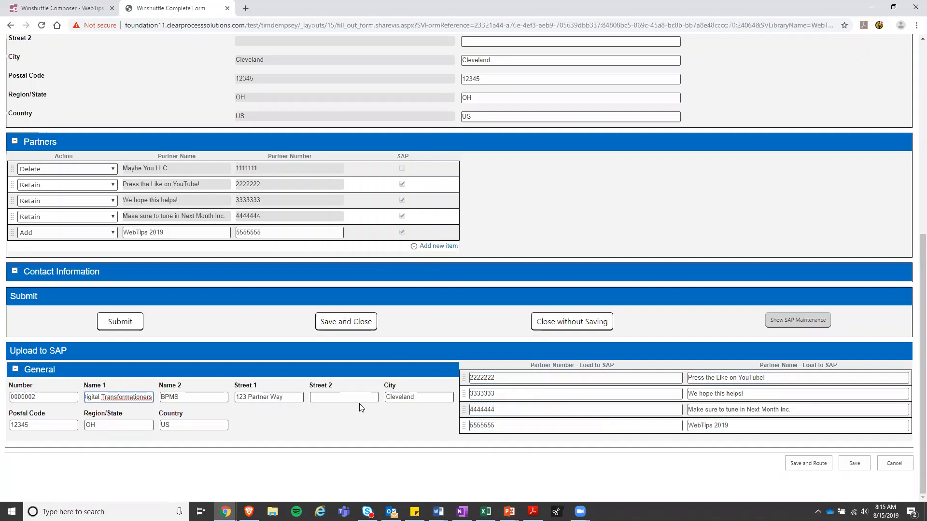
scroll(389, 357, "up", 2)
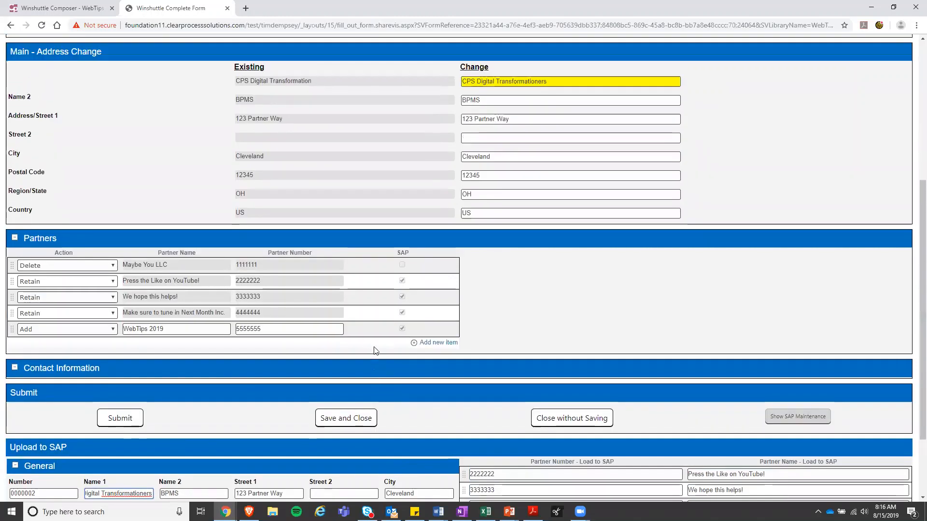
scroll(382, 328, "down", 1)
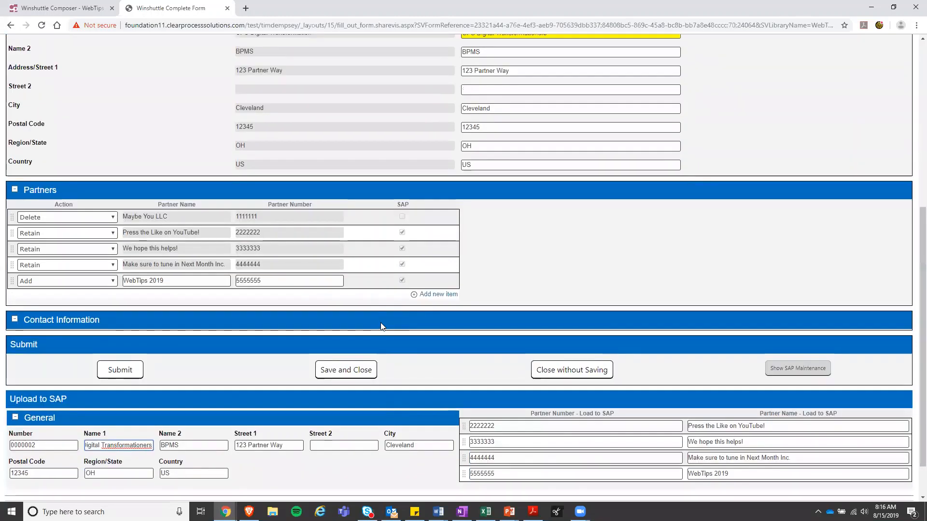
scroll(381, 327, "down", 1)
scroll(463, 326, "up", 2)
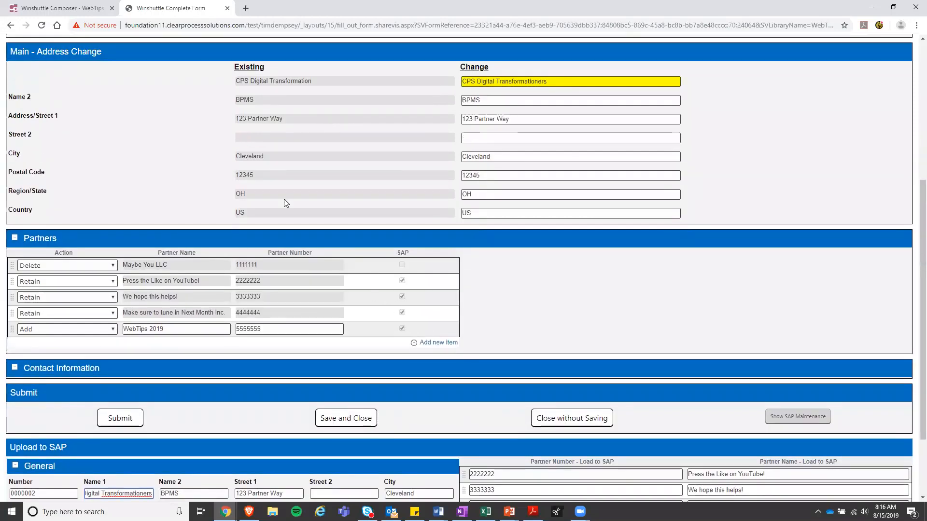
scroll(353, 176, "up", 1)
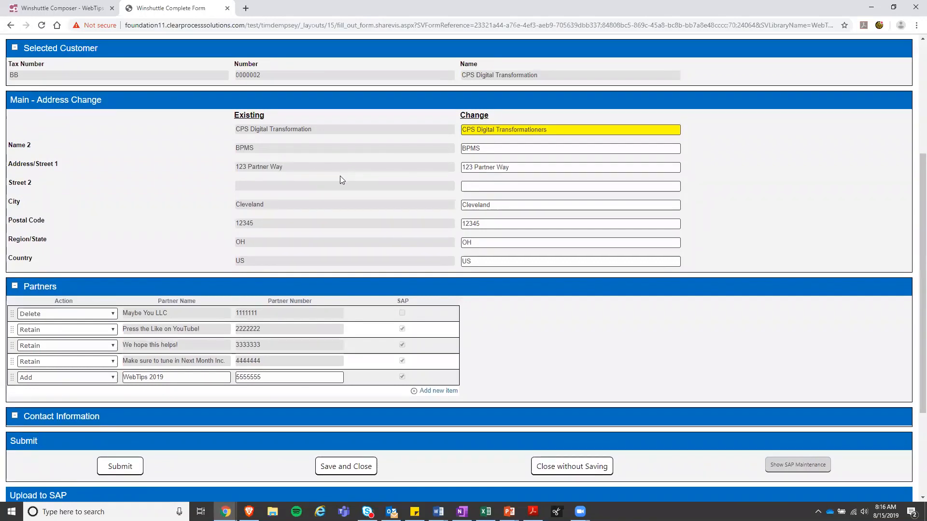
scroll(356, 259, "down", 1)
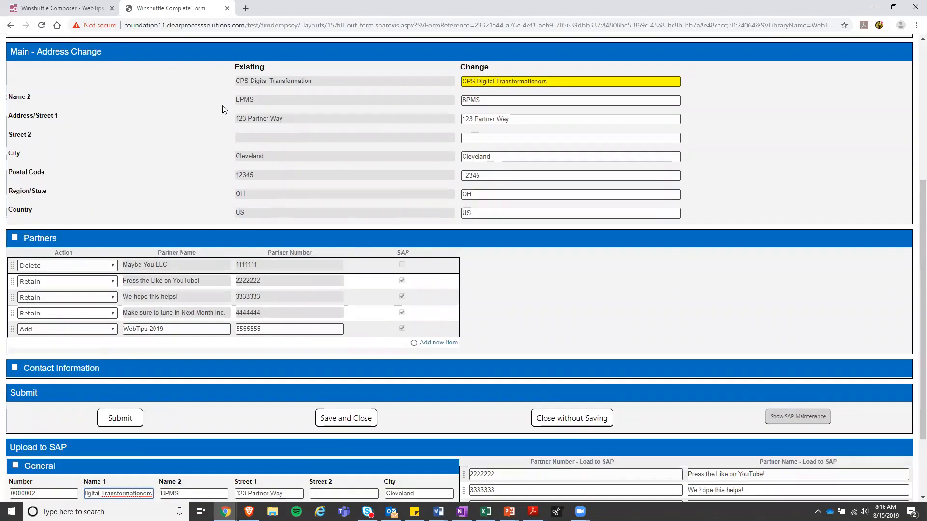
Switch to the form design in Winshuttle Composer and examine the Existing, Change and SAP general information groups in the form data.
left_click(50, 10)
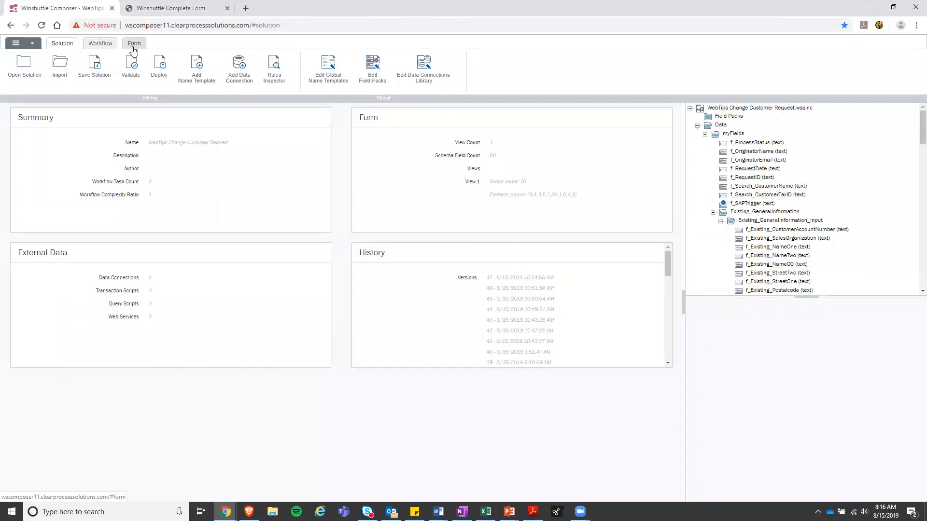
left_click(134, 44)
scroll(779, 386, "up", 3)
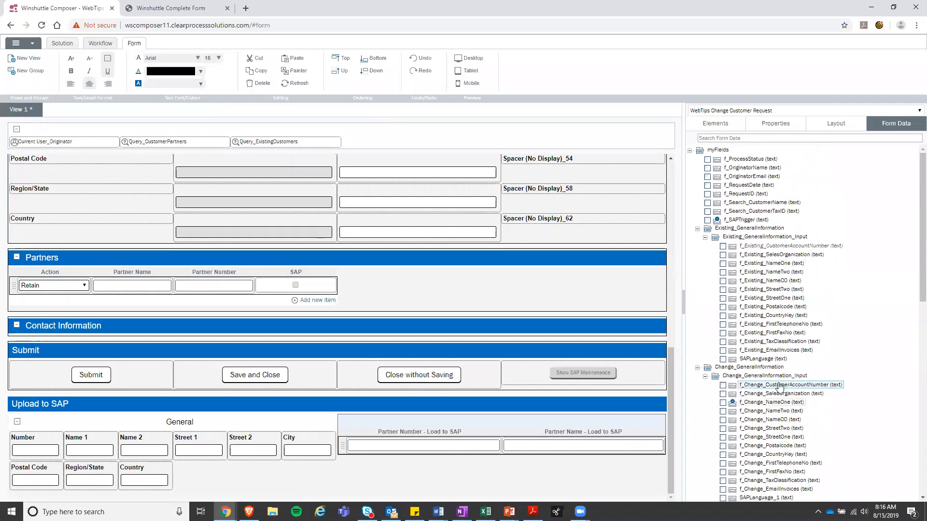
scroll(779, 386, "down", 2)
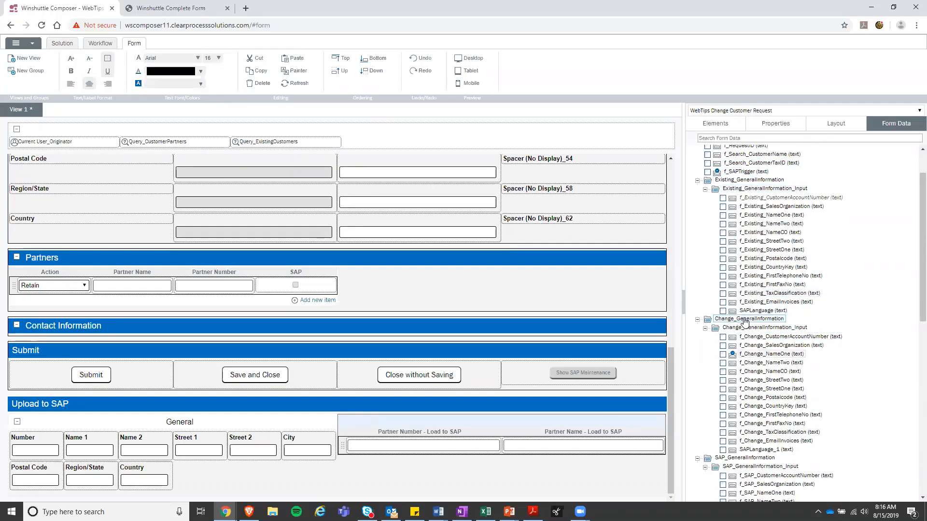
scroll(746, 322, "down", 2)
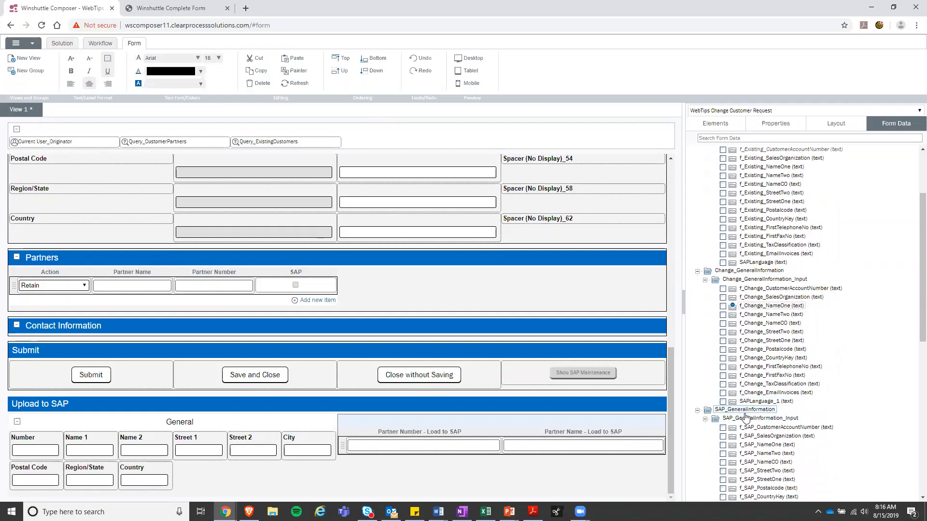
scroll(749, 367, "up", 2)
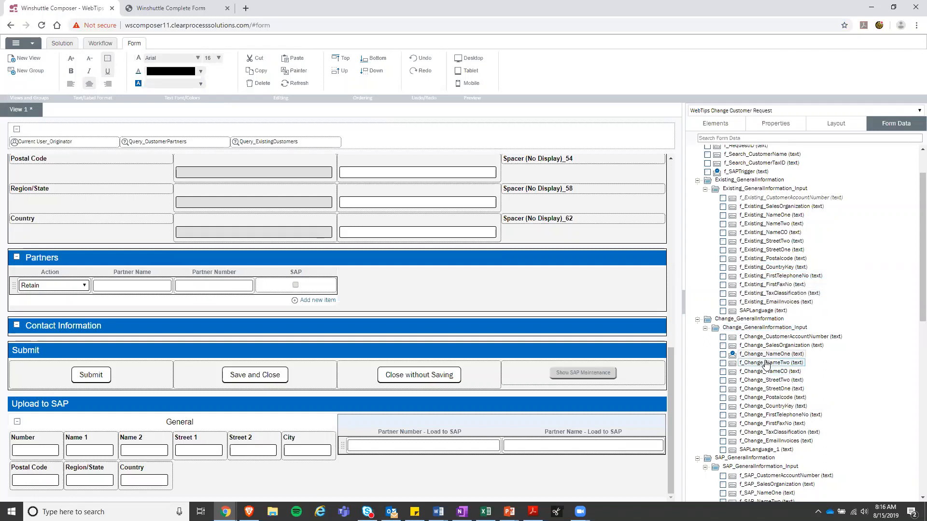
scroll(753, 367, "up", 1)
scroll(494, 279, "up", 2)
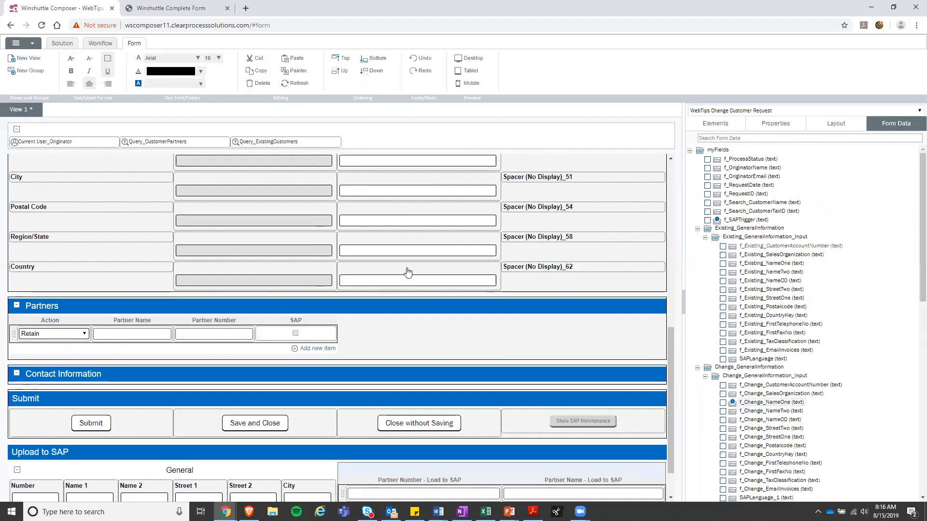
Display the properties of the Name 1 text box in the Change column of the Main - Address Change section.
scroll(383, 178, "up", 1)
scroll(389, 177, "up", 1)
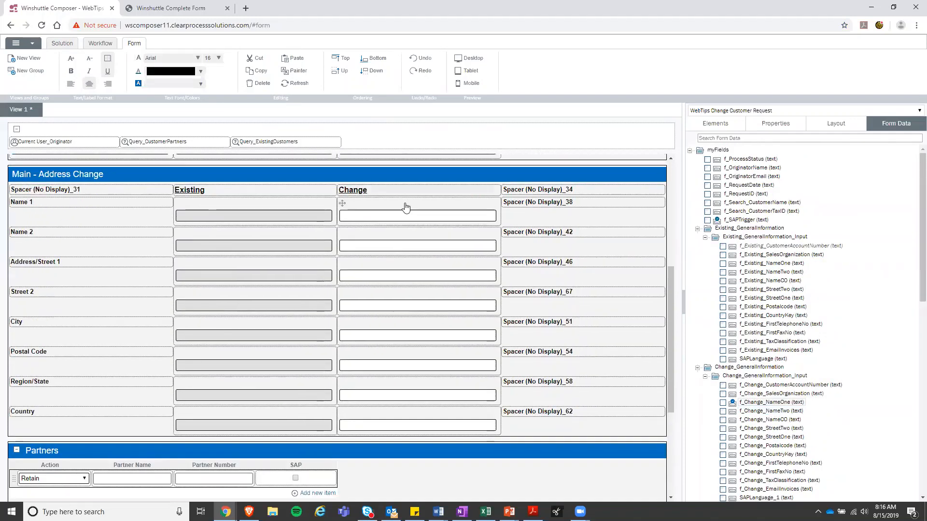
left_click(389, 215)
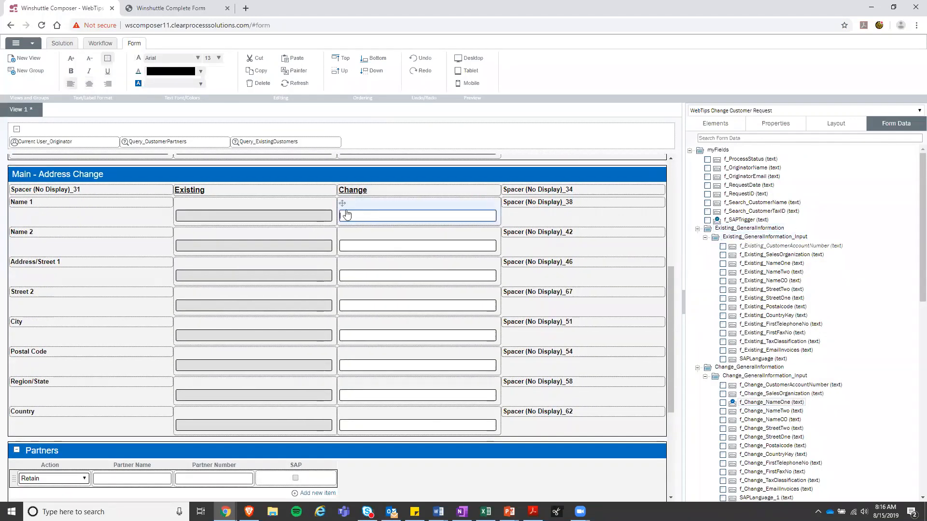
left_click(786, 124)
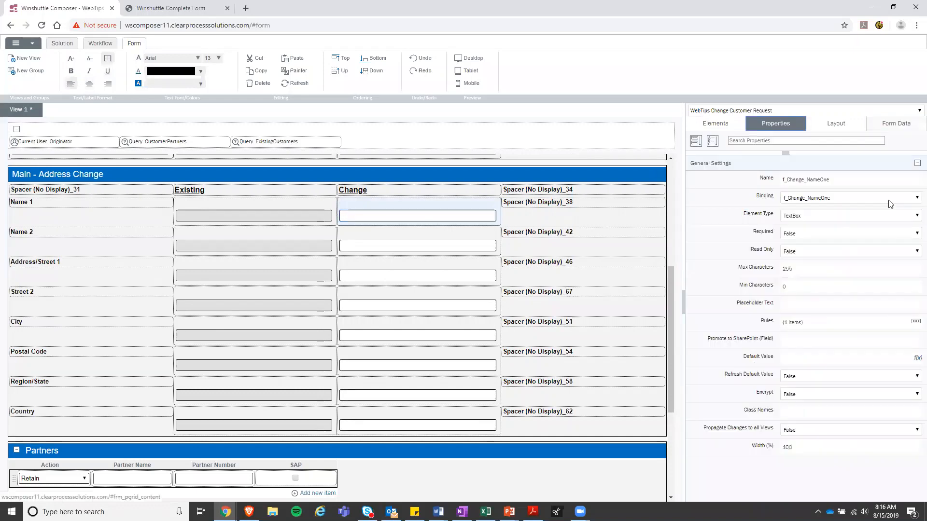
Display the rules of the Name 1 text box in the Change column.
left_click(915, 322)
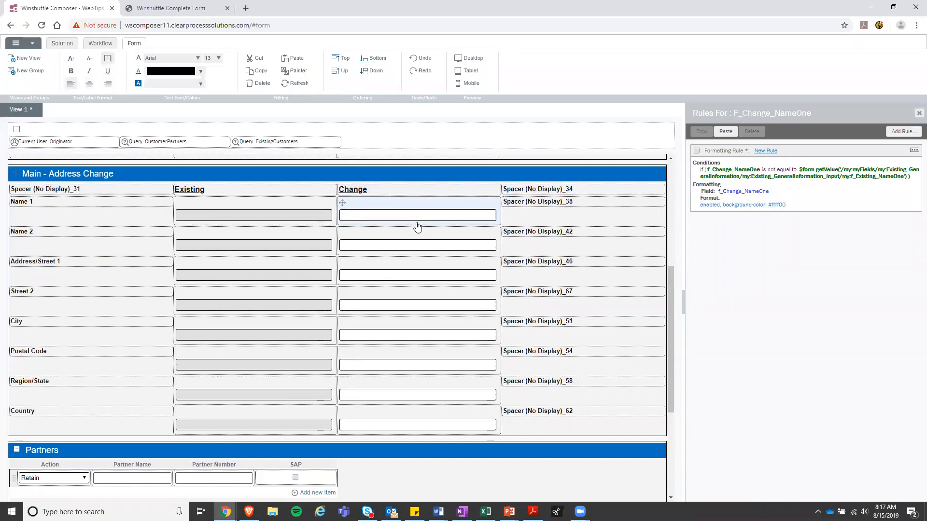
Inspect the properties of the SAP checkbox and the Action dropdown in the Partners table.
scroll(415, 228, "down", 1)
scroll(409, 228, "down", 3)
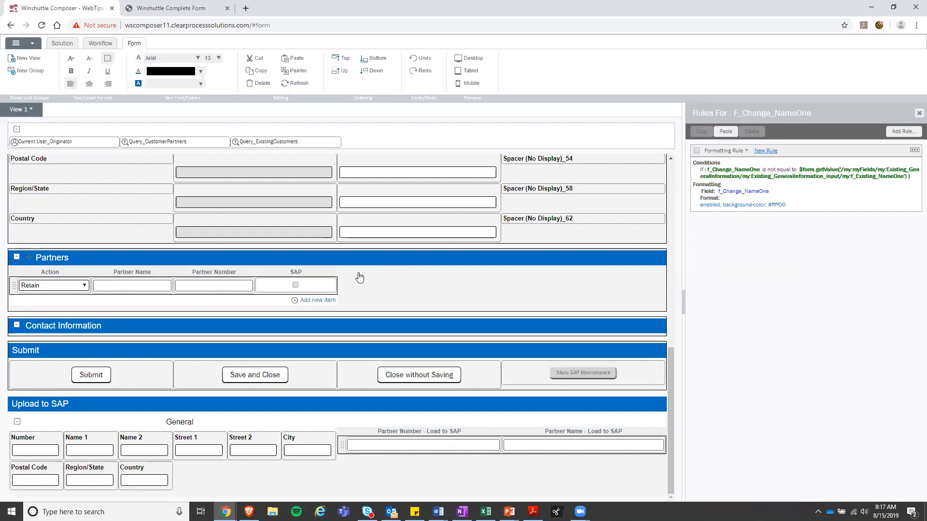
left_click(295, 286)
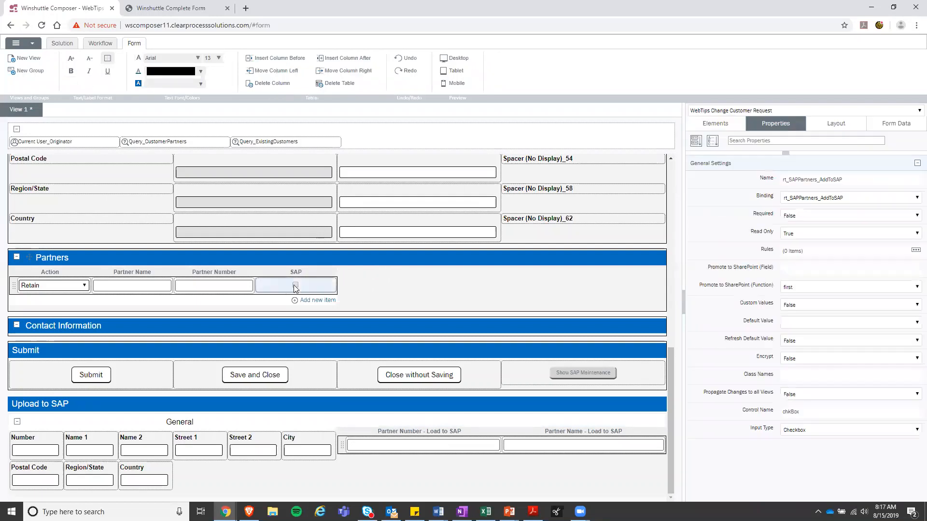
left_click(76, 287)
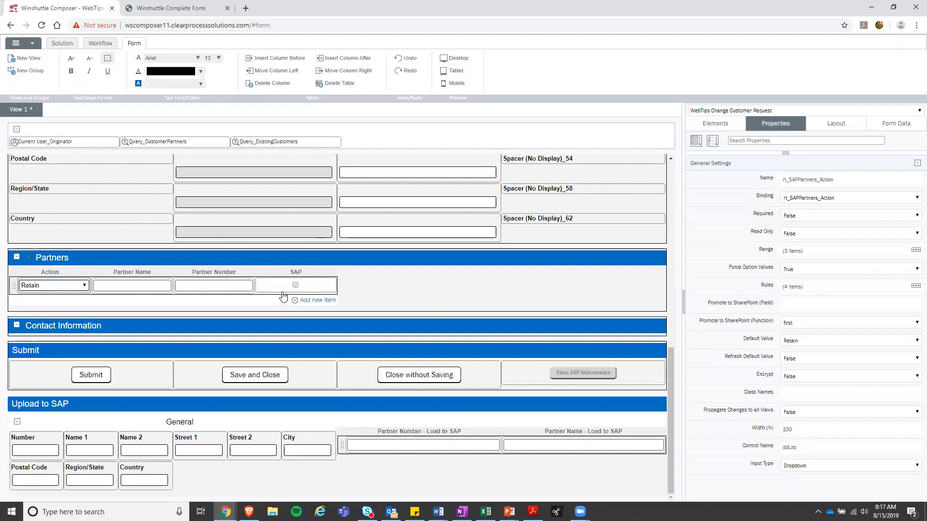
left_click(295, 286)
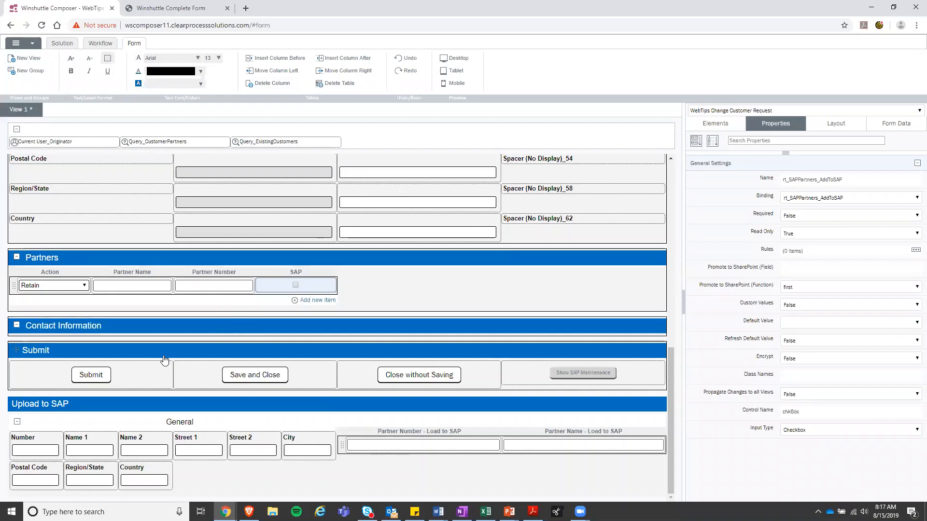
Examine the rules attached to the Submit button, then close them.
left_click(115, 374)
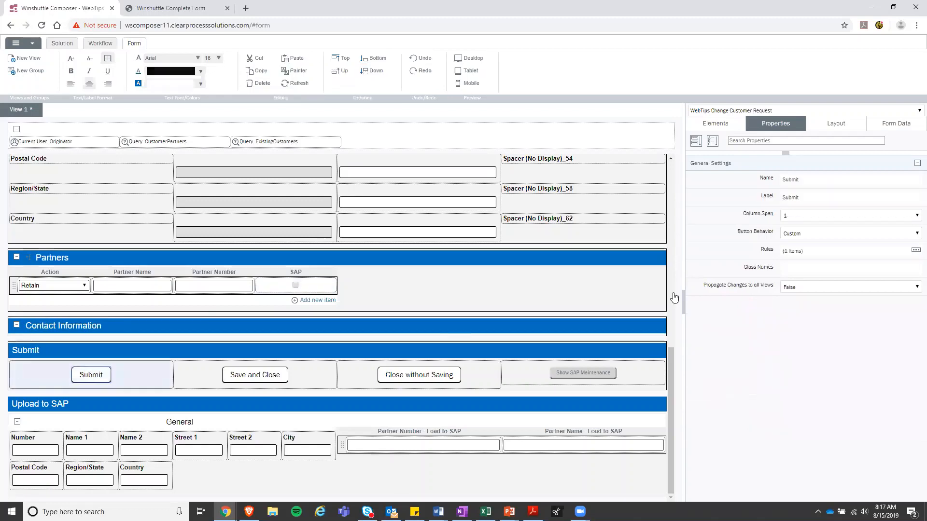
left_click(915, 251)
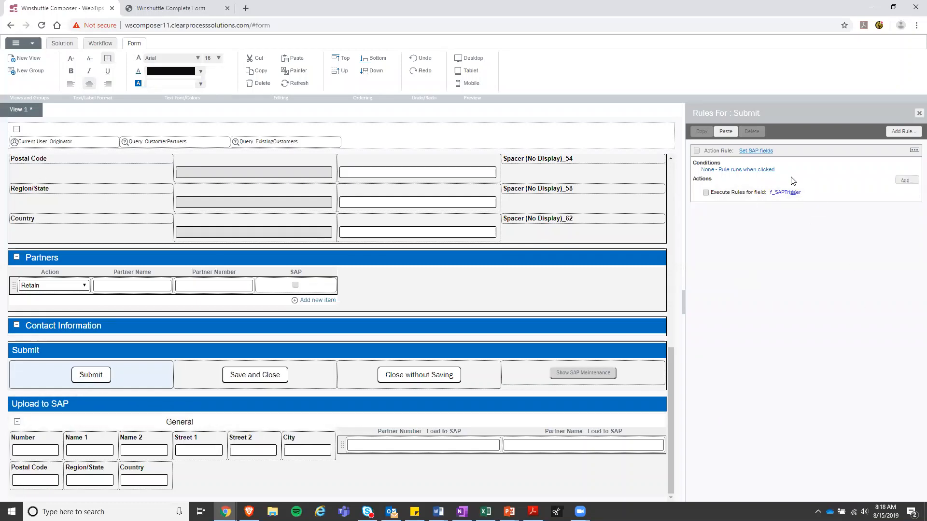
left_click(917, 115)
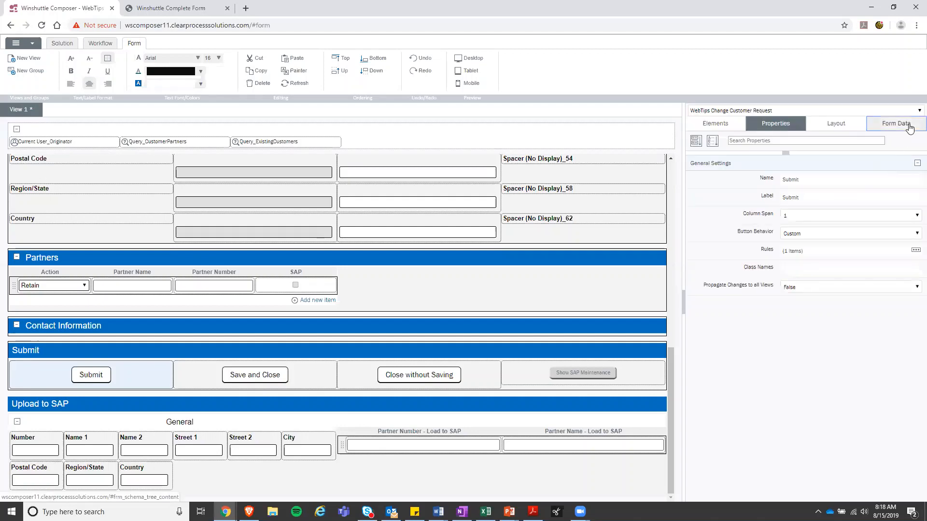
Open the rules of the f_SAPTrigger field from the form data and review them through Set fields for SAP Upload.
left_click(909, 127)
right_click(748, 221)
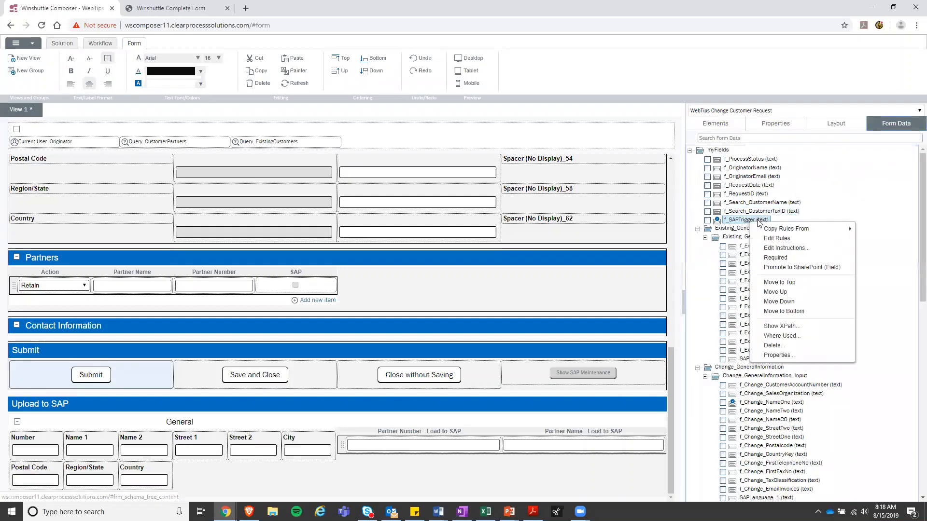
left_click(801, 239)
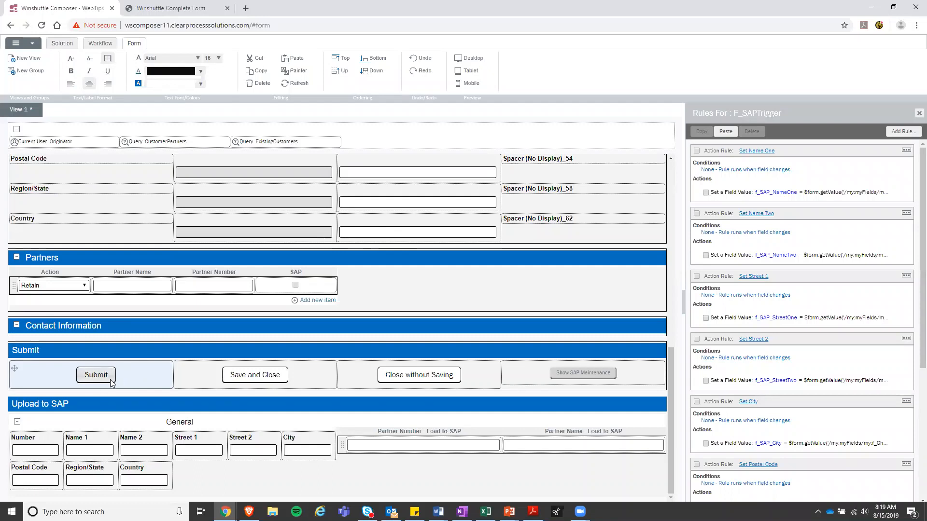
scroll(772, 244, "down", 1)
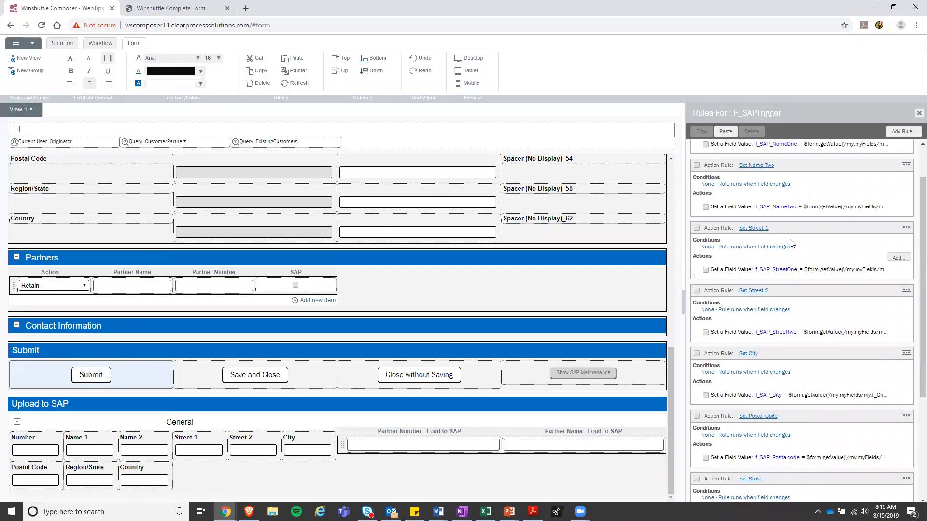
scroll(790, 243, "down", 3)
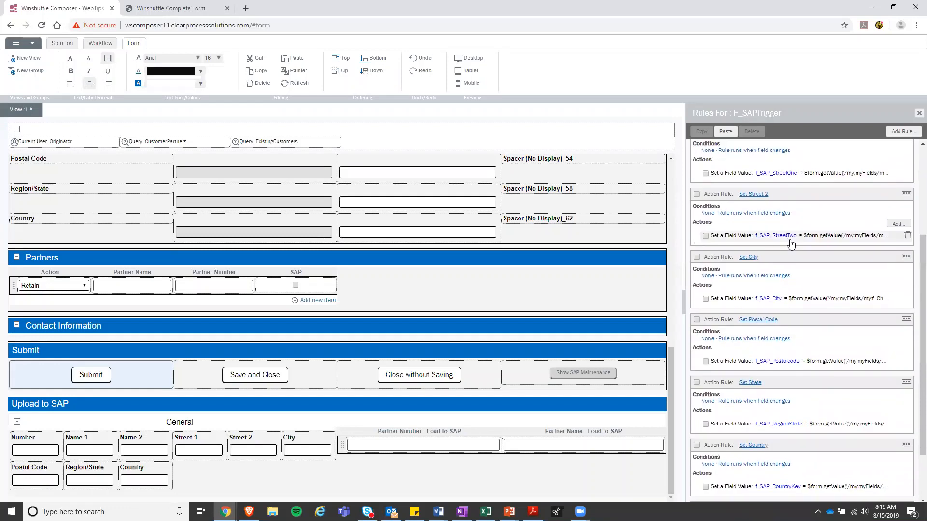
scroll(791, 243, "down", 1)
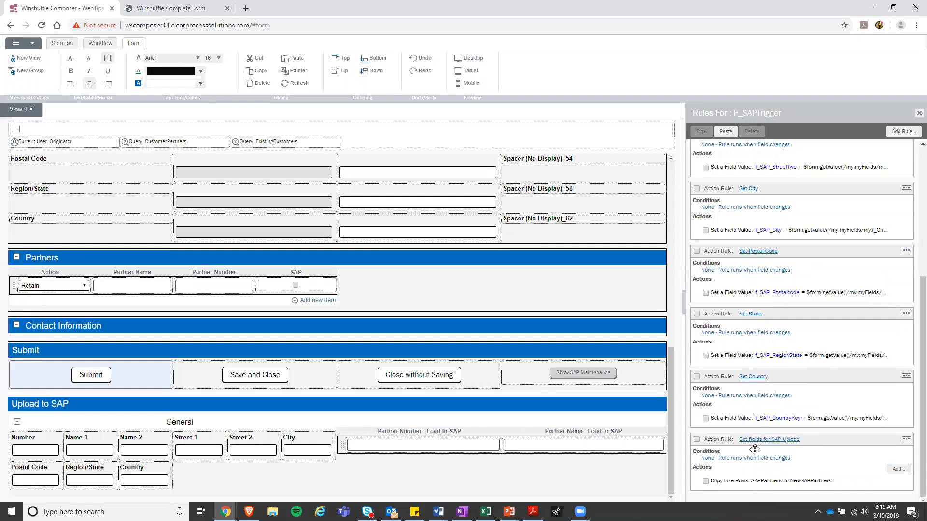
Open the Copy Like Rows action in the Set fields for SAP Upload rule and compare it with the partner rows in the completed form.
left_click(768, 440)
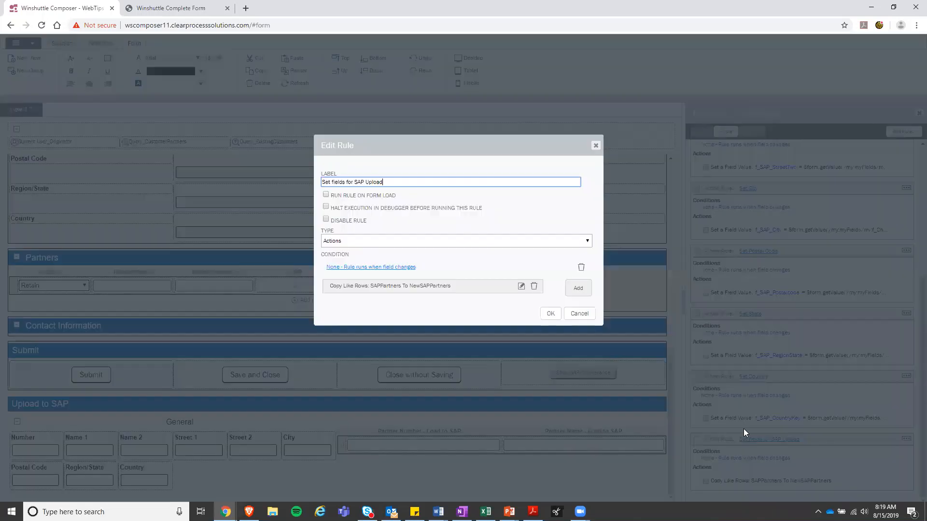
left_click(520, 286)
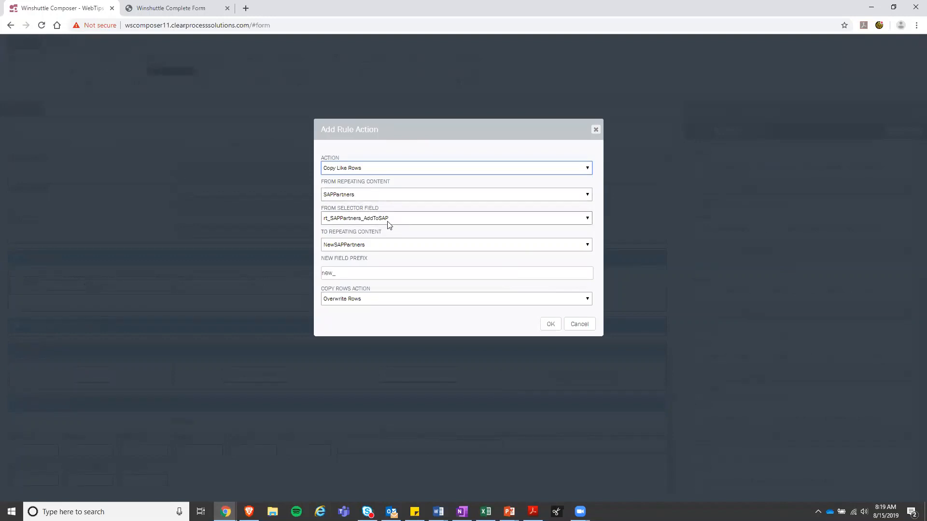
left_click(172, 8)
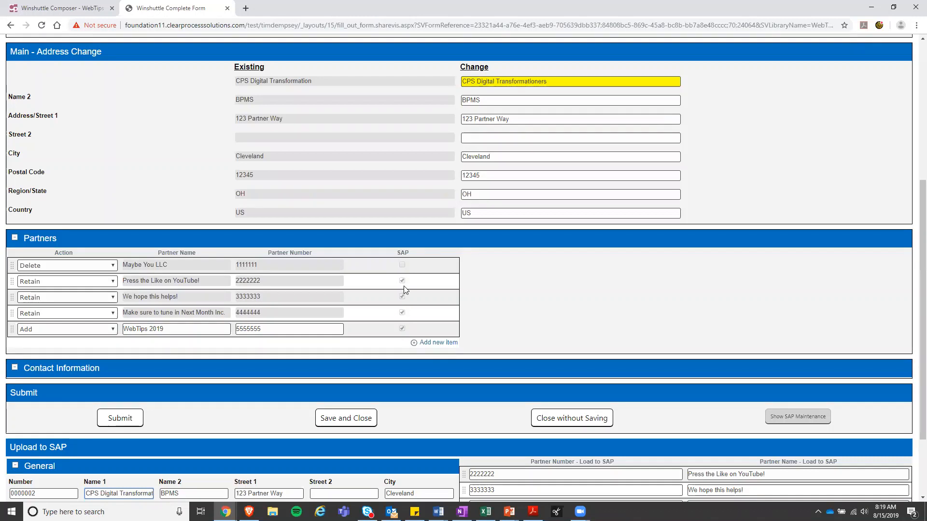
scroll(406, 285, "down", 1)
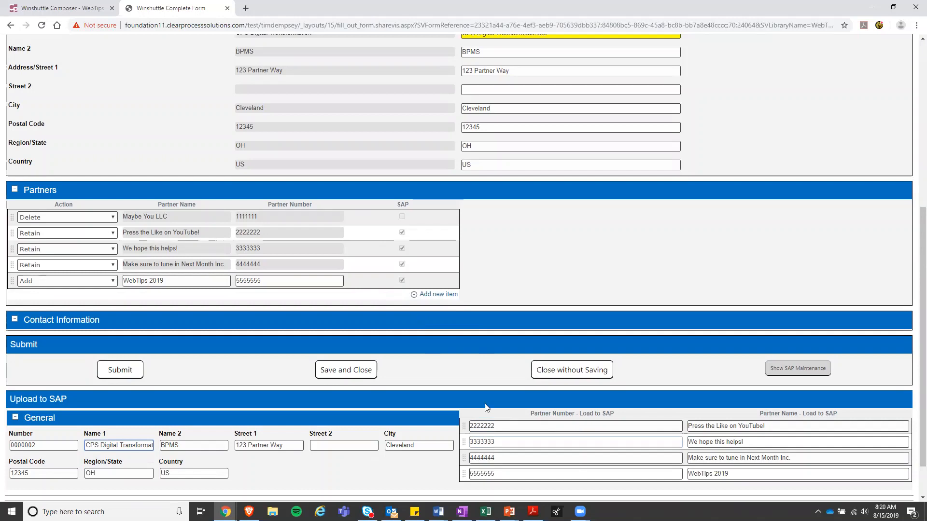
left_click(62, 8)
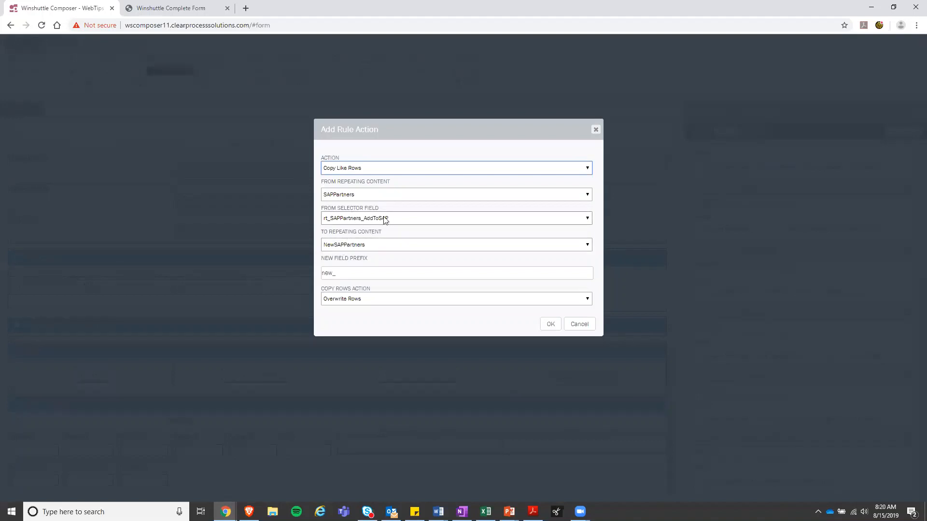
Examine the new field prefix of the Copy Like Rows action, then leave the action and the f_SAPTrigger rules without changes.
left_click(355, 276)
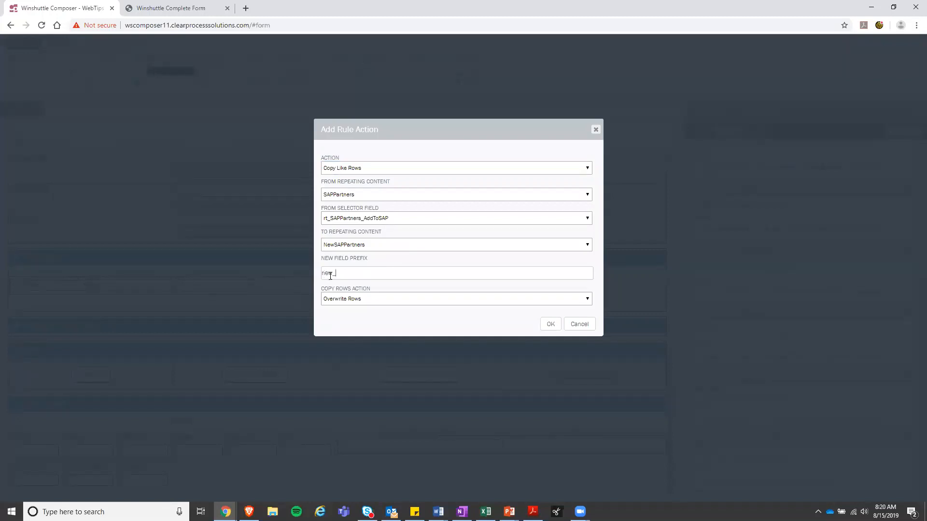
left_click(349, 273)
left_click_drag(349, 273, 316, 275)
left_click(351, 275)
left_click(580, 324)
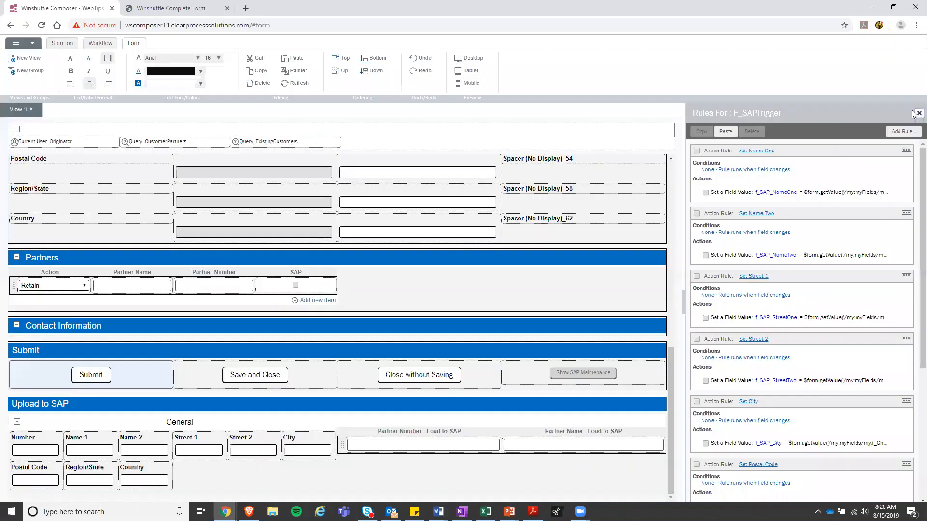
left_click(919, 113)
Examine the SAPPartners and NewSAPPartners repeating content in the form data and select the rt_SAPPartners_AddToSAP field.
scroll(811, 277, "down", 5)
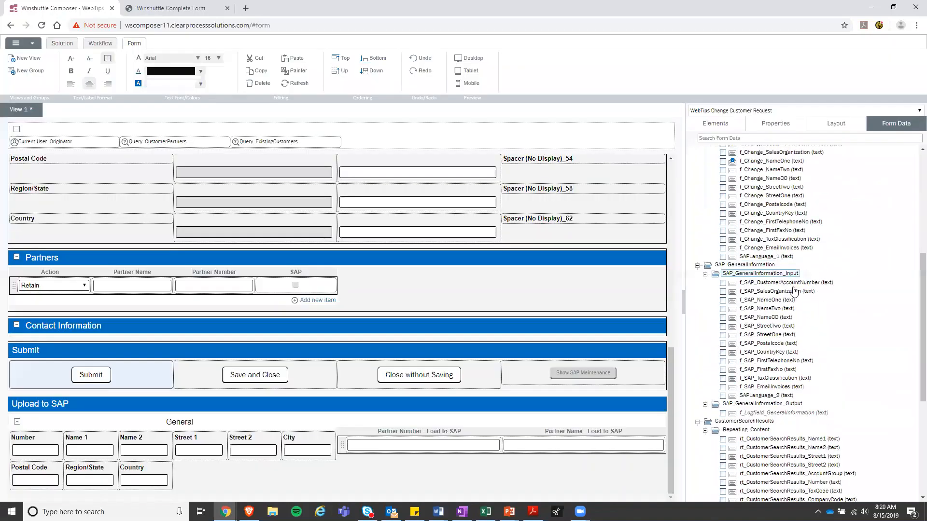
scroll(794, 291, "down", 5)
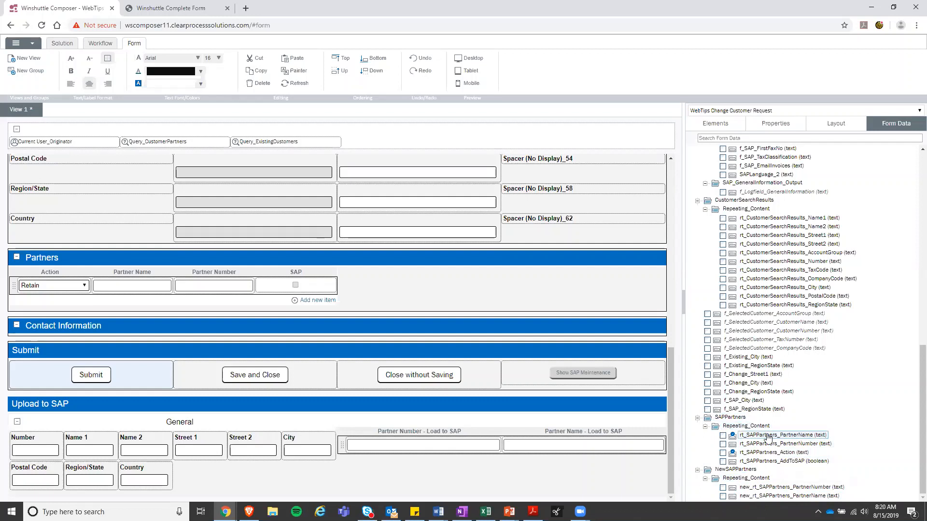
left_click(801, 461)
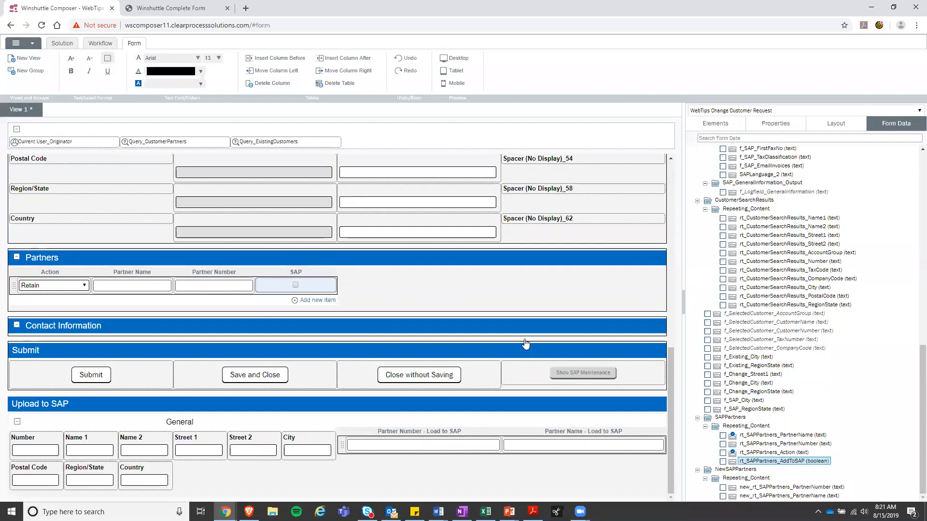
Return to the start of the Change Customer Request form design and switch to the running PowerPoint slide show.
scroll(563, 362, "up", 10)
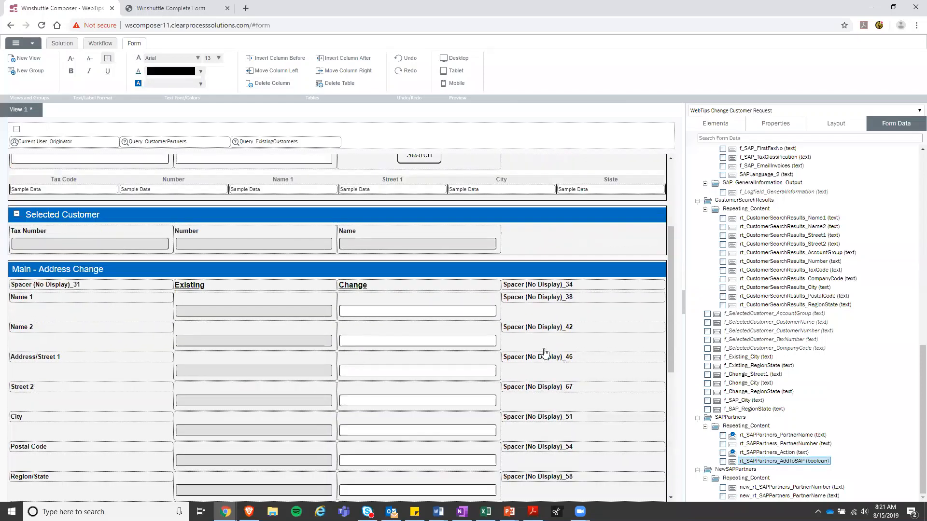
scroll(410, 288, "up", 1)
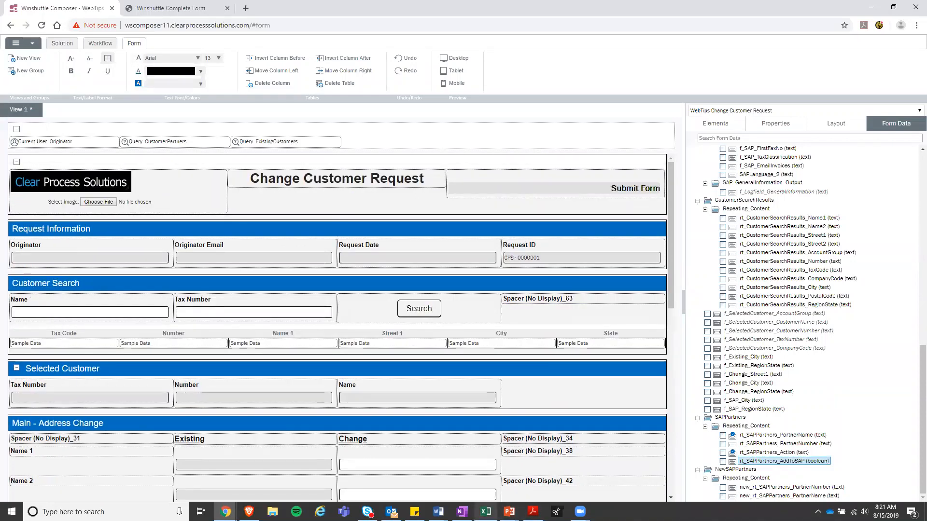
mouse_move(509, 512)
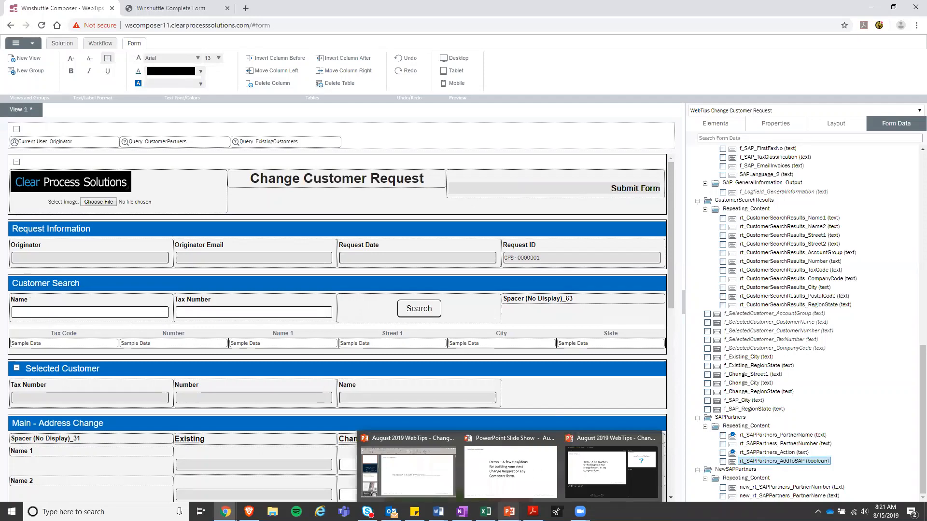
left_click(522, 486)
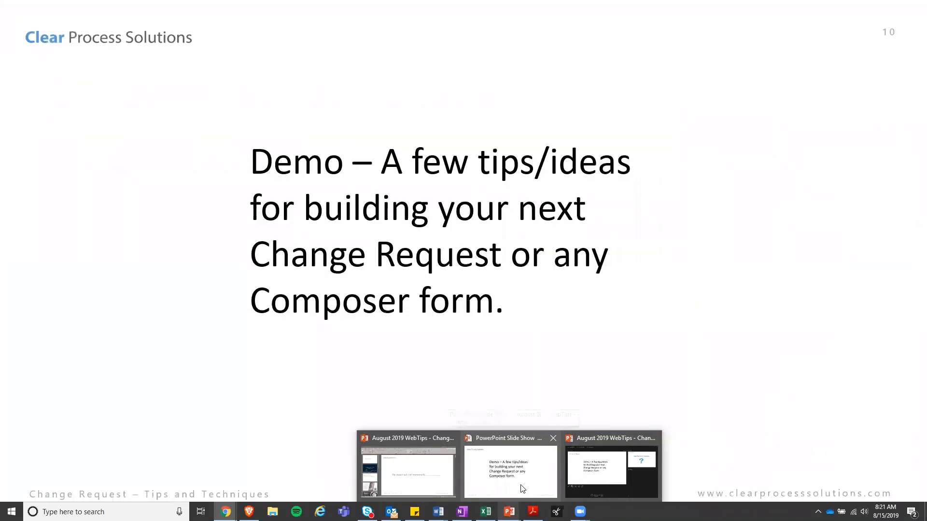